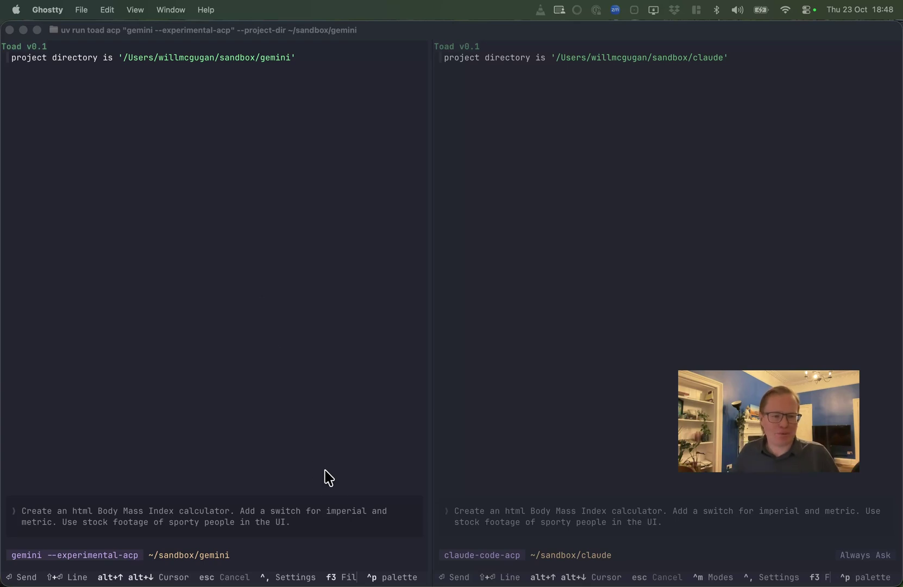
Submit the prepared BMI calculator prompt in the Gemini pane, then in the Claude pane
{"action": "left_click", "coordinate": [316, 525]}
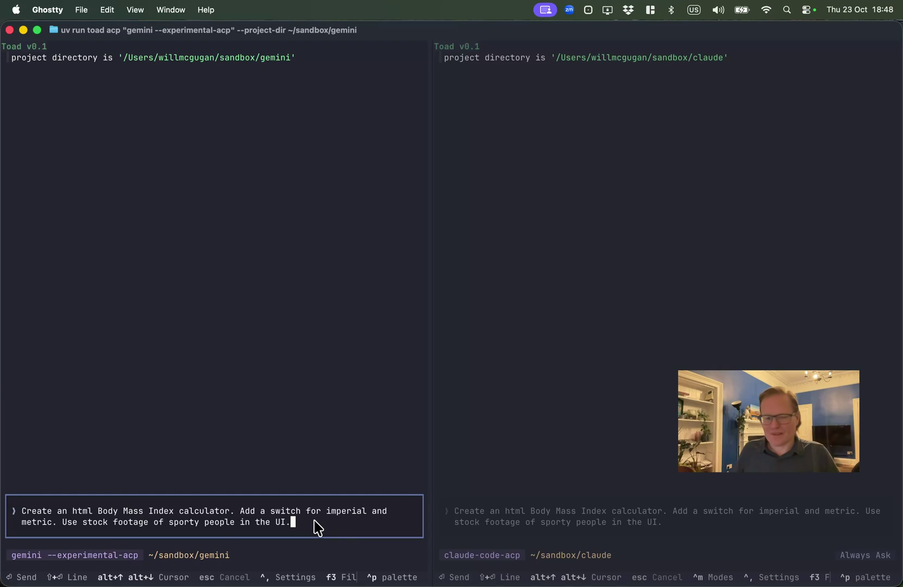
{"action": "key", "text": "Return"}
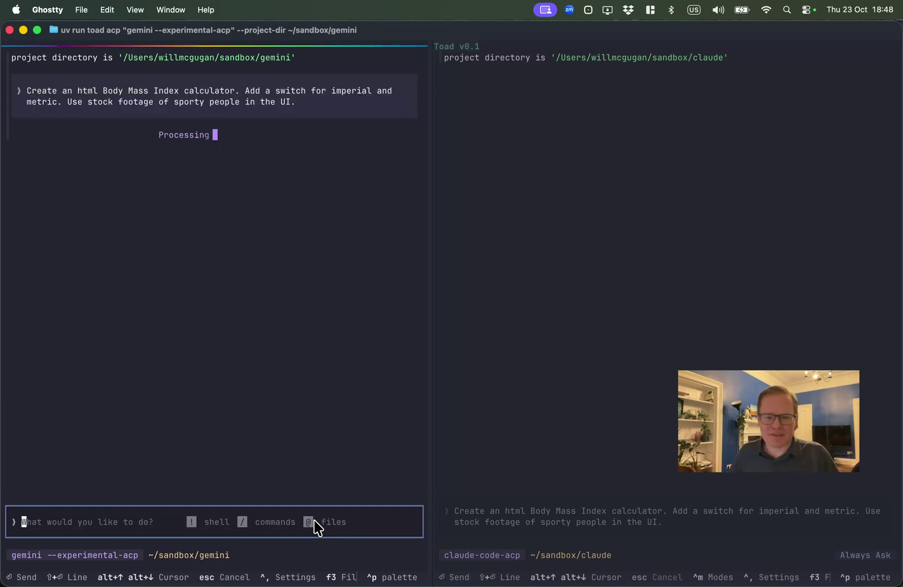
{"action": "left_click", "coordinate": [670, 534]}
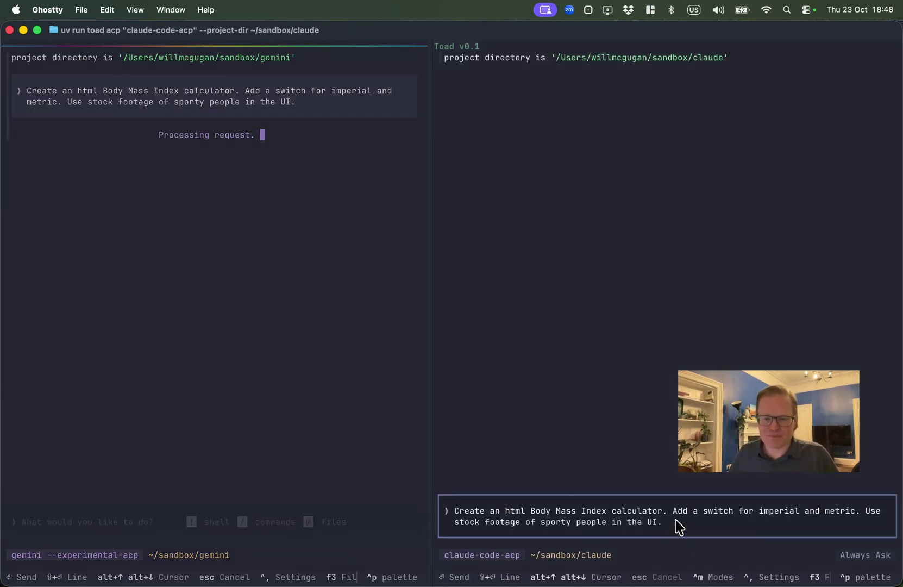
{"action": "key", "text": "Return"}
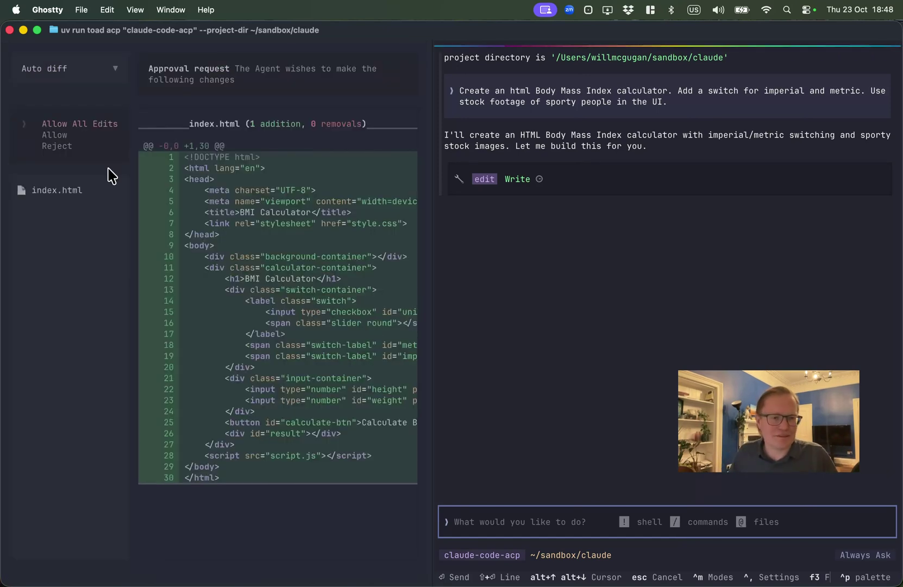
Allow Gemini's one-time write of index.html
{"action": "left_click", "coordinate": [48, 139]}
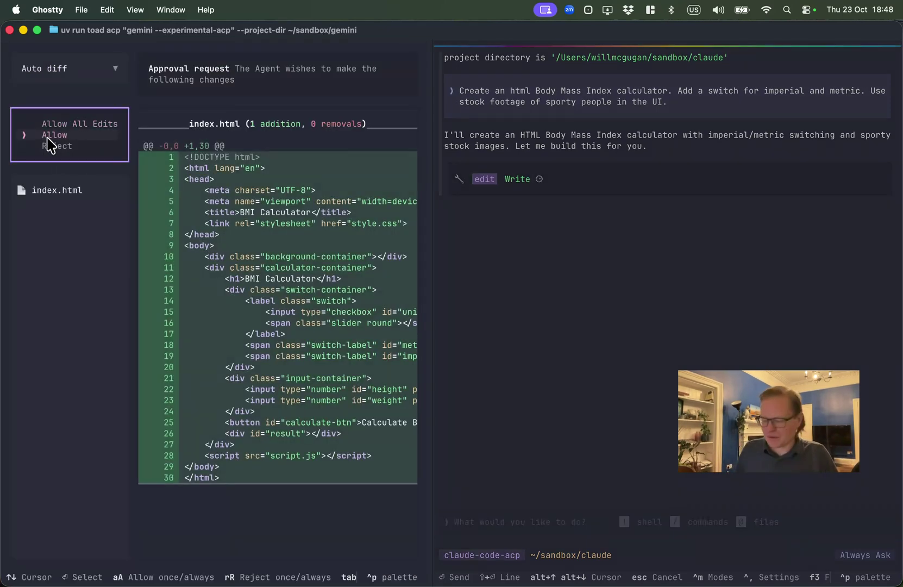
{"action": "left_click", "coordinate": [49, 137]}
{"action": "left_click", "coordinate": [47, 137]}
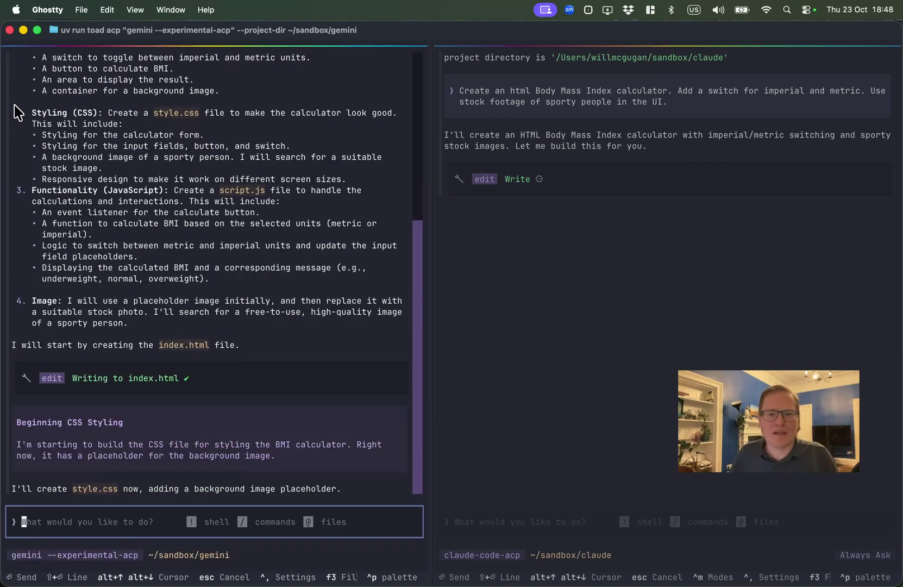
{"action": "left_click", "coordinate": [555, 207]}
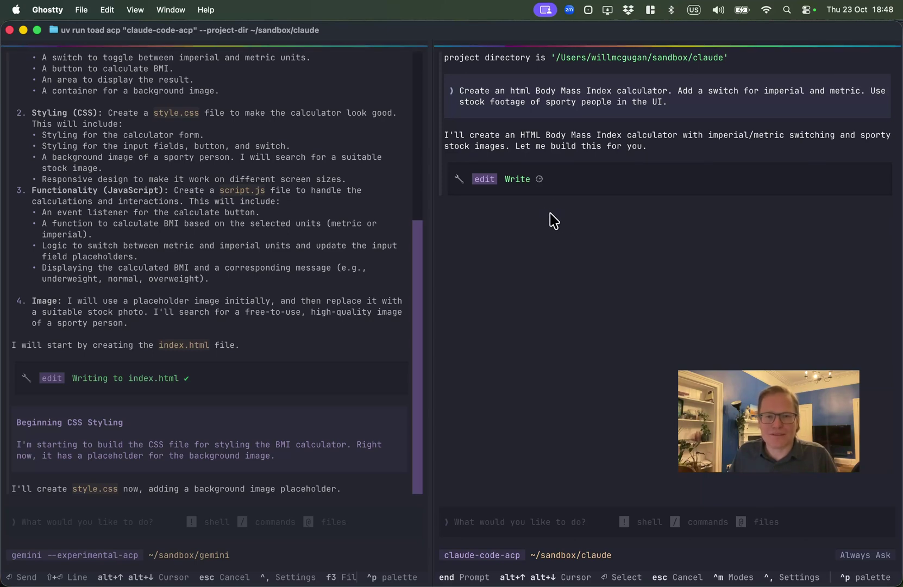
{"action": "left_click", "coordinate": [321, 217]}
{"action": "scroll", "coordinate": [254, 234], "scroll_direction": "up", "scroll_amount": 3}
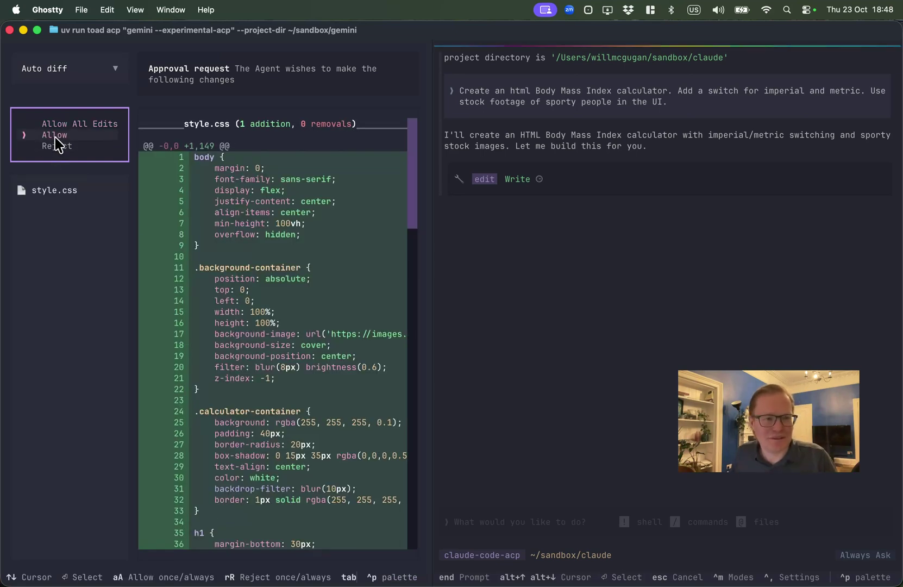
Allow Gemini's style.css and script.js writes and Claude's bmi-calculator.html write
{"action": "left_click", "coordinate": [55, 138]}
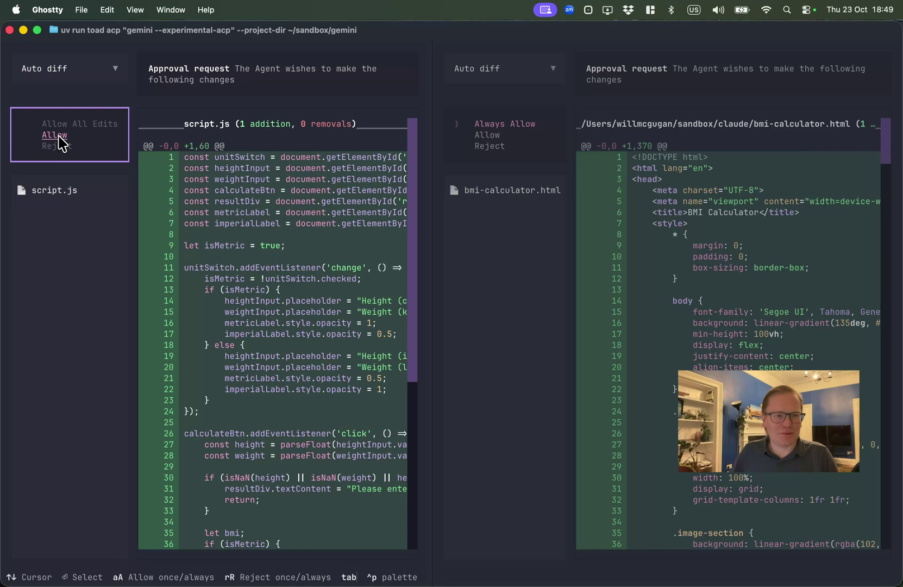
{"action": "left_click", "coordinate": [62, 143]}
{"action": "left_click", "coordinate": [498, 140]}
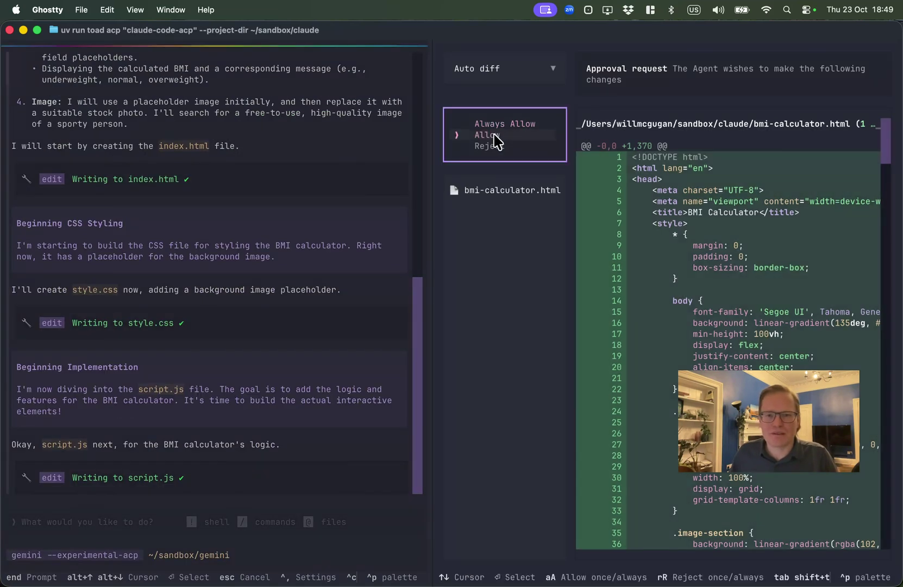
{"action": "left_click", "coordinate": [497, 141]}
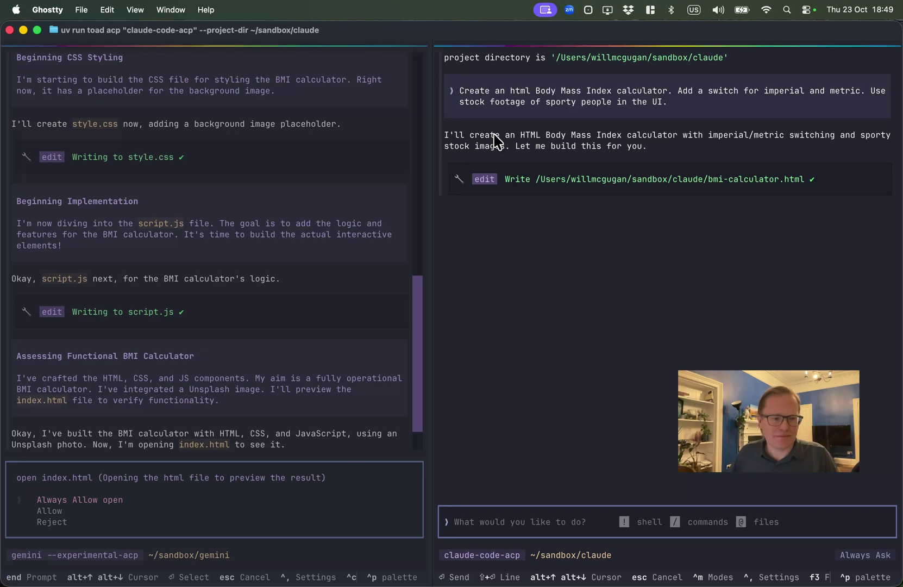
Let Gemini open index.html, then toggle the Metric/Imperial switch, ending on metric
{"action": "left_click", "coordinate": [57, 511]}
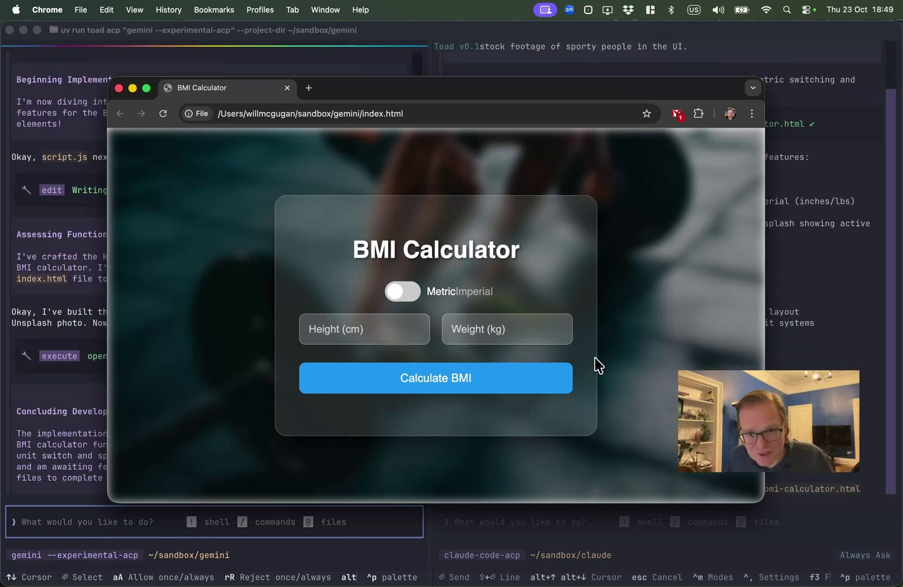
{"action": "left_click", "coordinate": [404, 294]}
{"action": "left_click", "coordinate": [406, 296]}
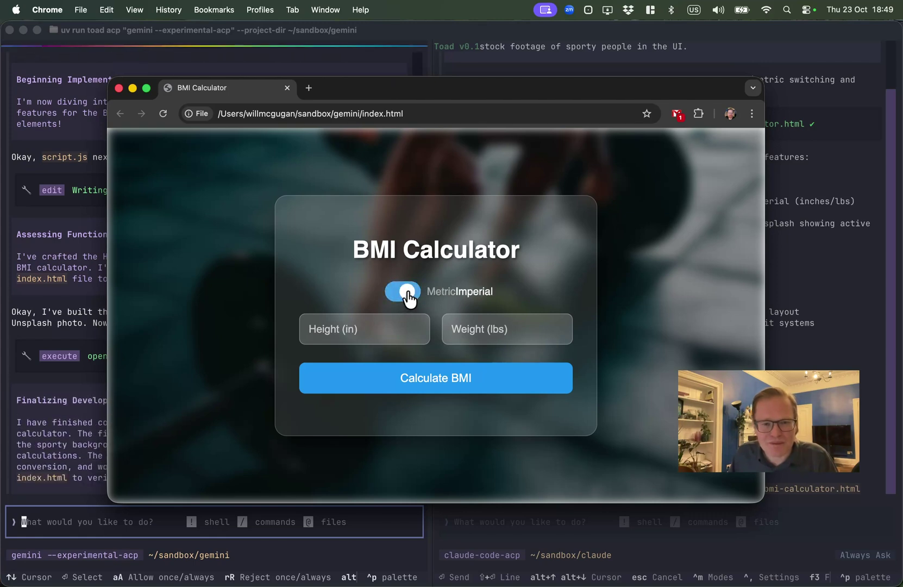
{"action": "left_click", "coordinate": [404, 295]}
{"action": "left_click", "coordinate": [399, 296]}
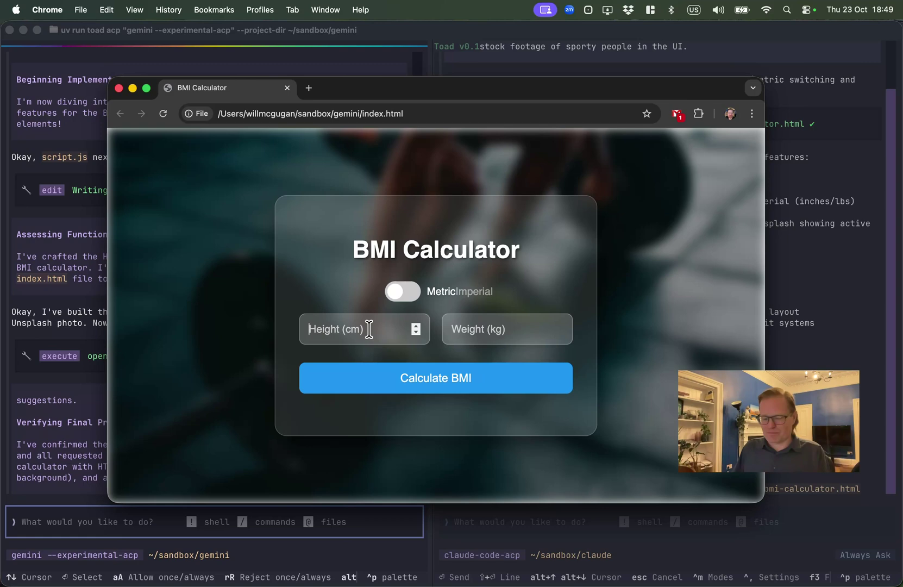
{"action": "type", "text": "183"}
Calculate a BMI of 23.9 for 183 cm and 80 kg, then return to Toad
{"action": "key", "text": "Tab"}
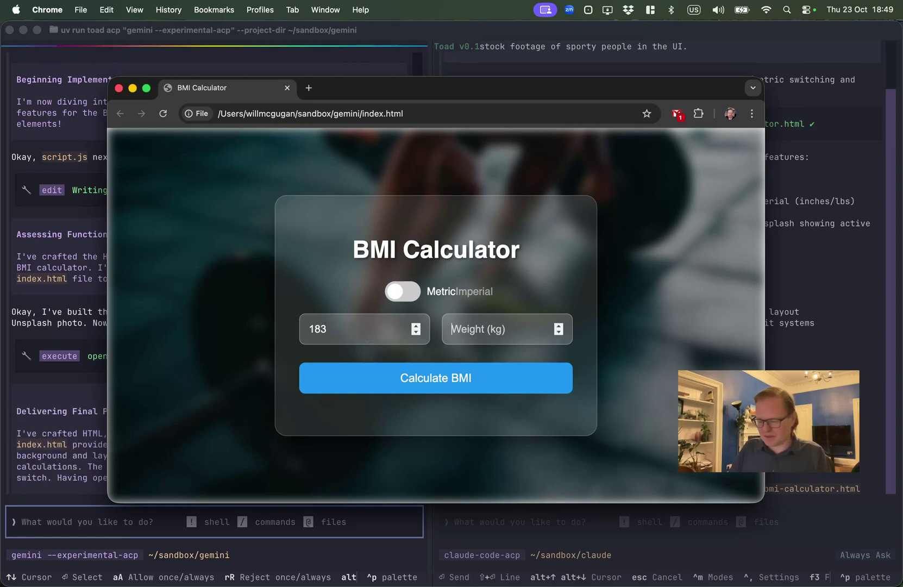
{"action": "type", "text": "80"}
{"action": "left_click", "coordinate": [400, 385]}
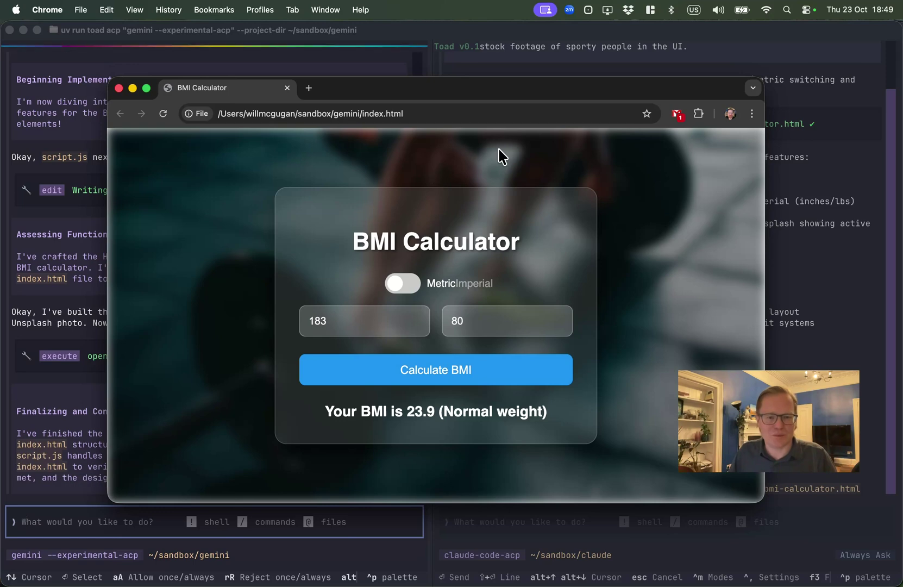
{"action": "left_click", "coordinate": [45, 410]}
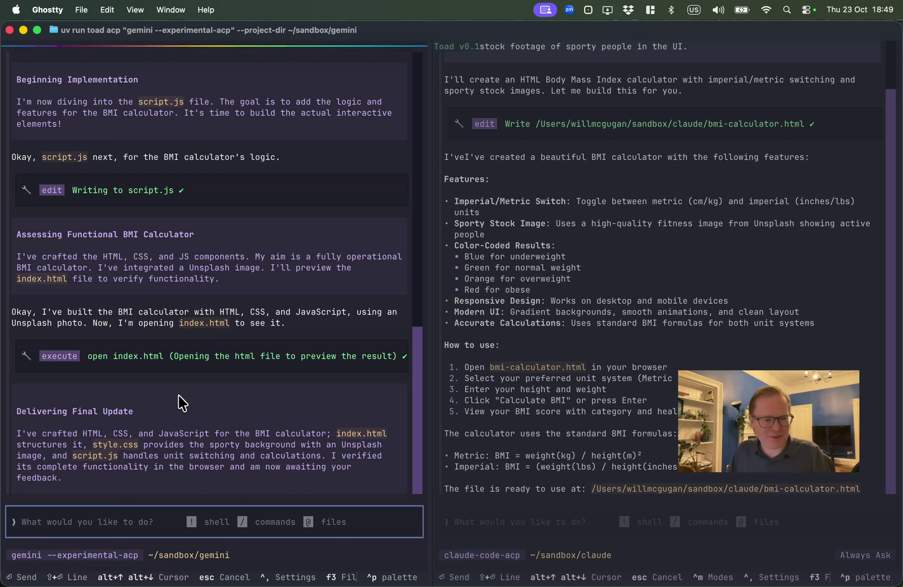
Cancel Gemini's turn and run '!open bmi-calculator.html' in the Claude session
{"action": "key", "text": "Escape"}
{"action": "key", "text": "Escape"}
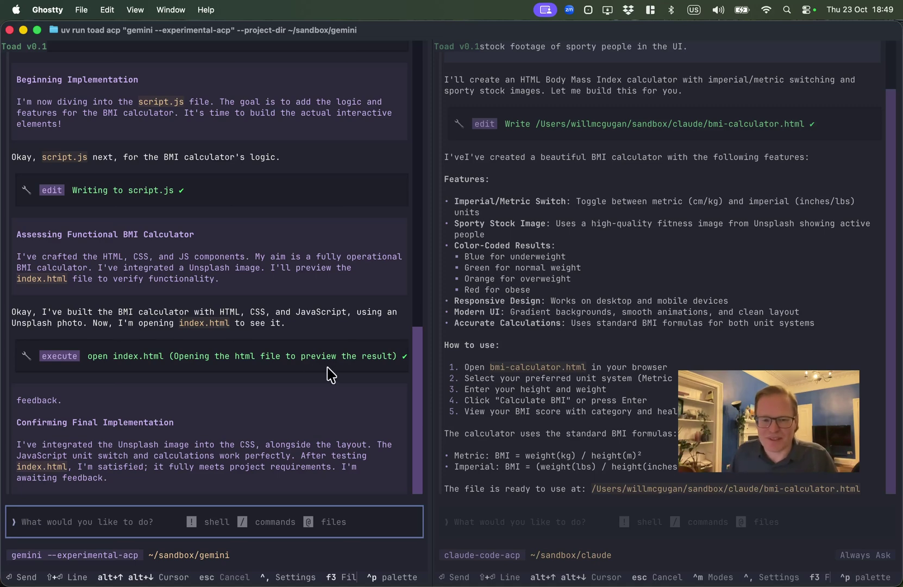
{"action": "left_click", "coordinate": [700, 532]}
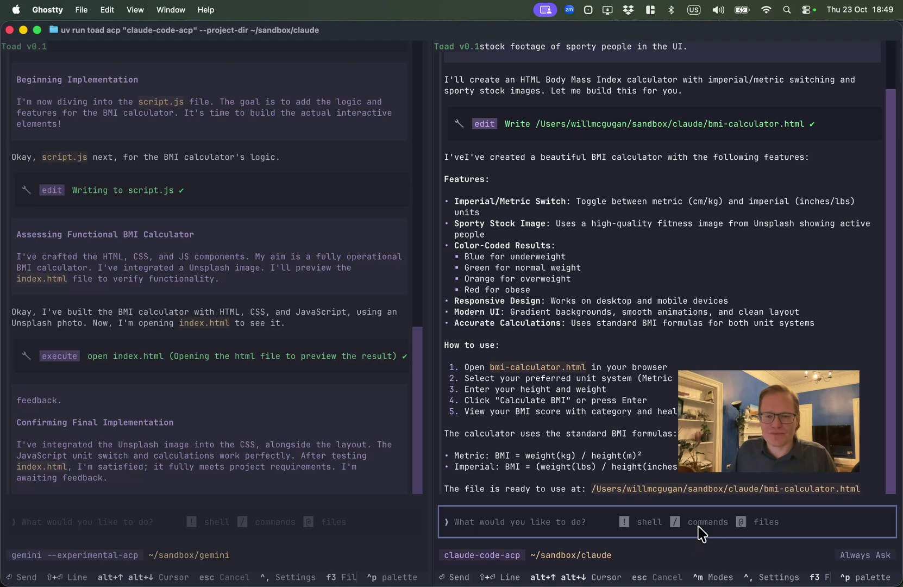
{"action": "type", "text": "open "}
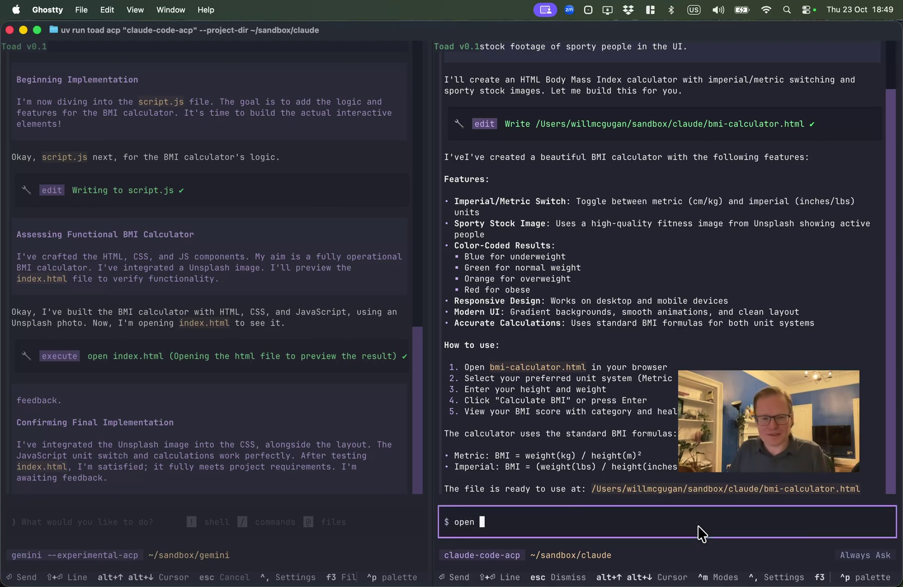
{"action": "type", "text": "bmi-"}
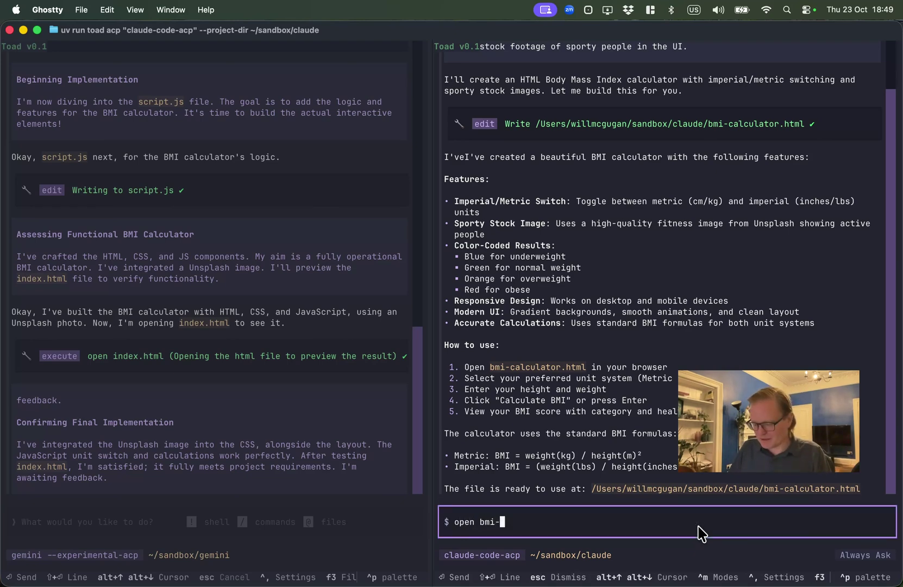
{"action": "type", "text": "calculator."}
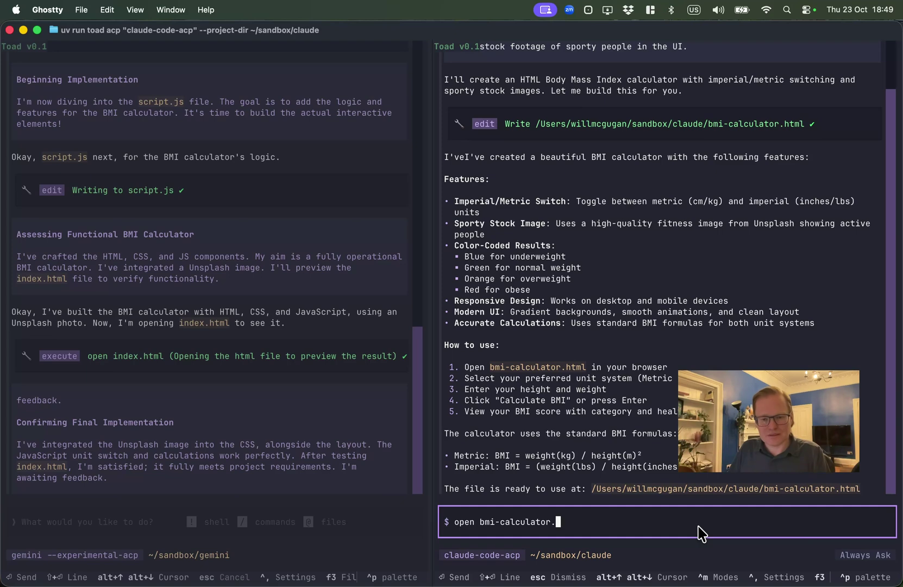
{"action": "type", "text": "html"}
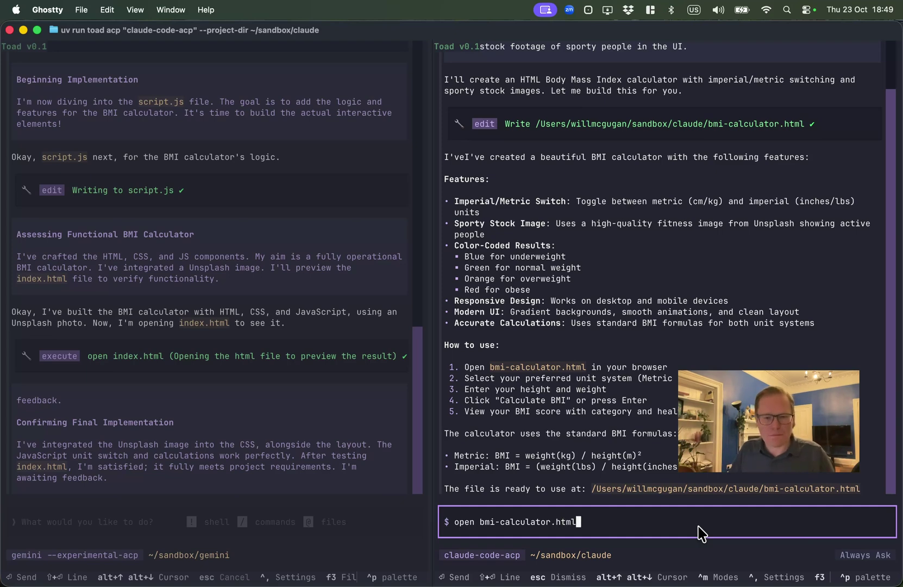
{"action": "key", "text": "Return"}
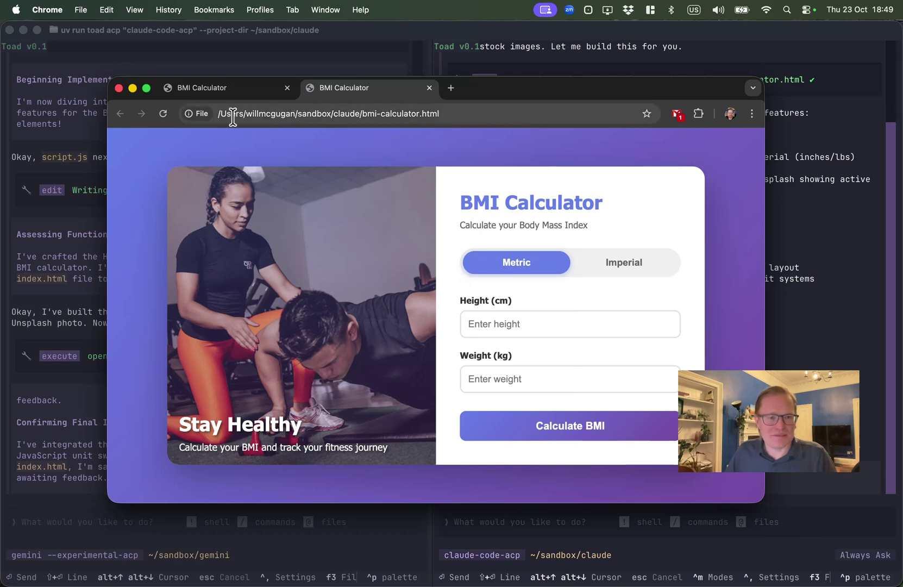
View Gemini's calculator tab, narrow the browser window, and return to Claude's tab
{"action": "left_click", "coordinate": [212, 89]}
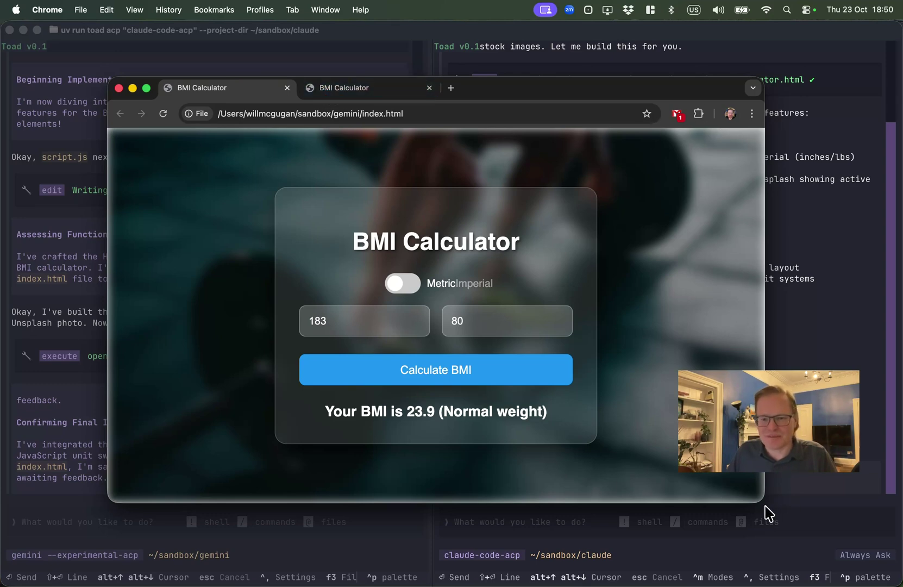
{"action": "left_click_drag", "start_coordinate": [762, 500], "coordinate": [730, 501]}
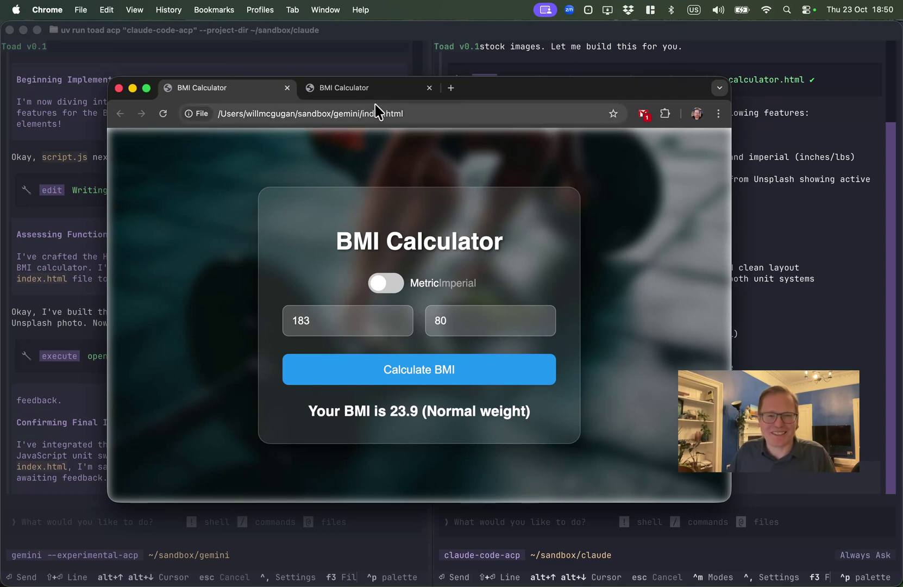
{"action": "left_click", "coordinate": [364, 88]}
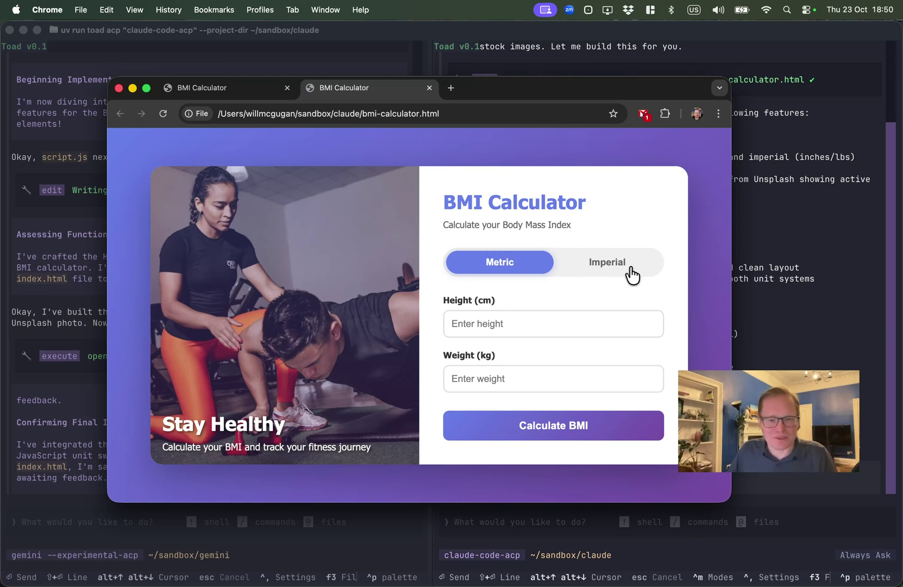
Calculate BMI for 183 cm and 80 kg, then compare with Gemini's tab
{"action": "left_click", "coordinate": [530, 323]}
{"action": "type", "text": "183"}
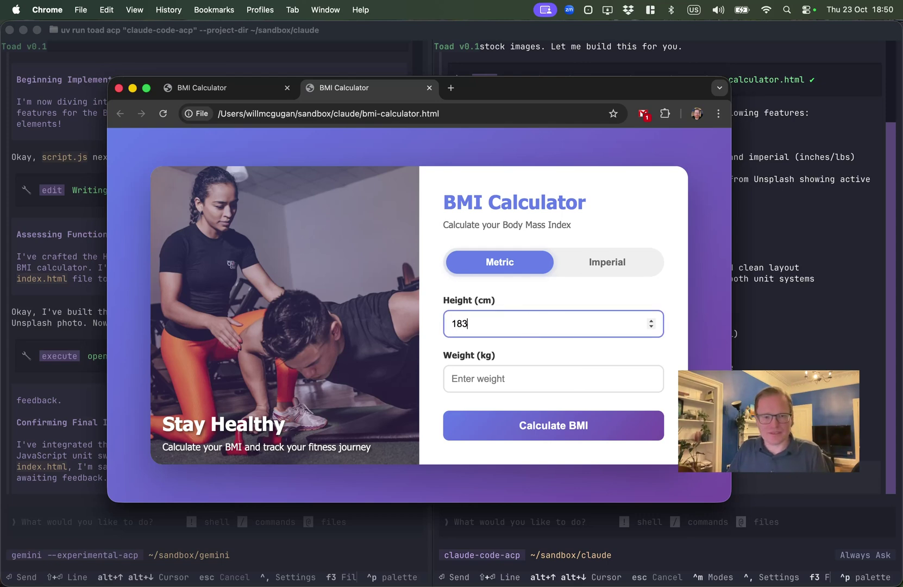
{"action": "key", "text": "Tab"}
{"action": "type", "text": "8"}
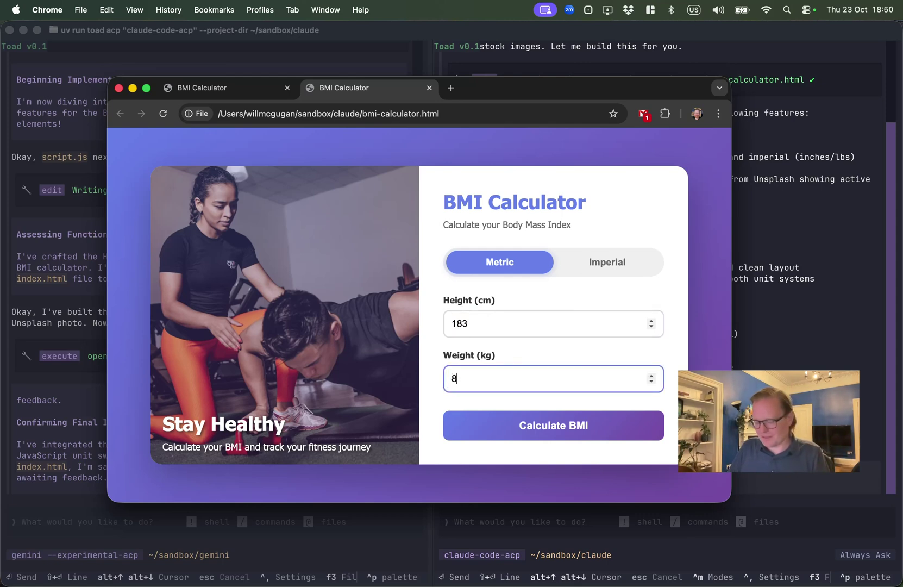
{"action": "left_click", "coordinate": [574, 425]}
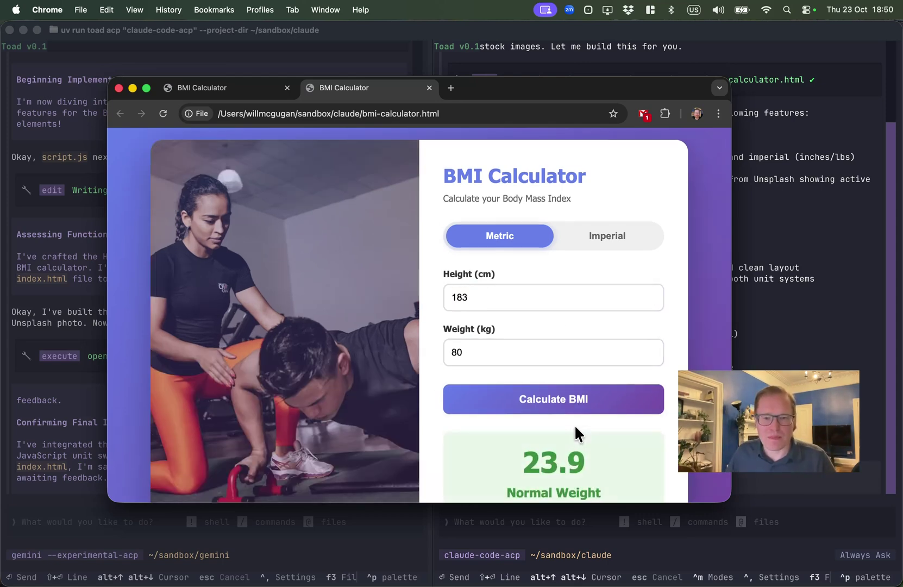
{"action": "scroll", "coordinate": [574, 424], "scroll_direction": "down", "scroll_amount": 3}
{"action": "scroll", "coordinate": [574, 425], "scroll_direction": "up", "scroll_amount": 3}
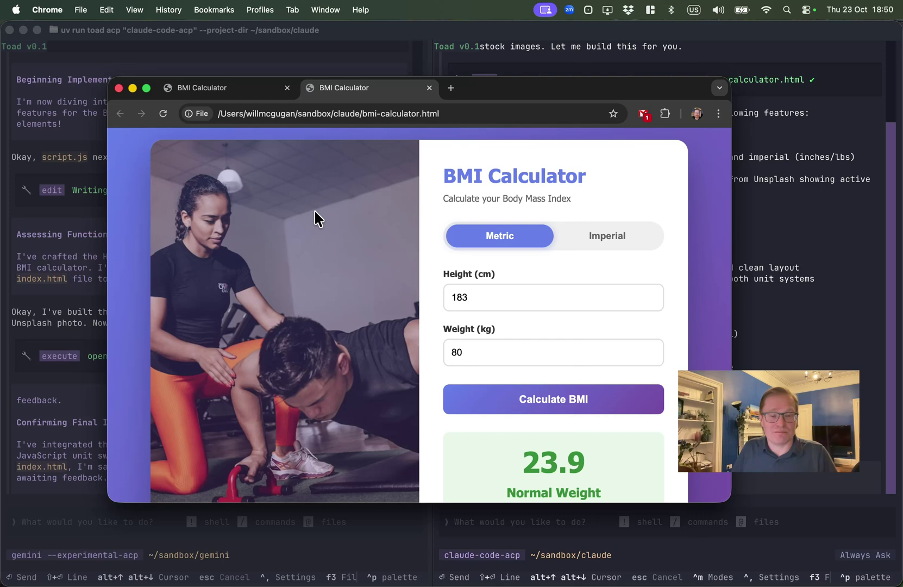
{"action": "left_click", "coordinate": [233, 91]}
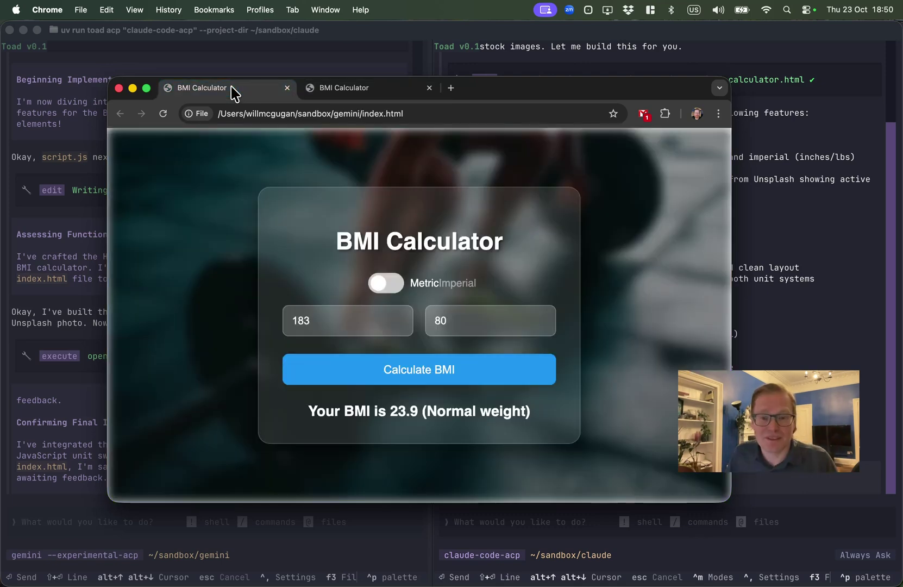
{"action": "left_click", "coordinate": [328, 93]}
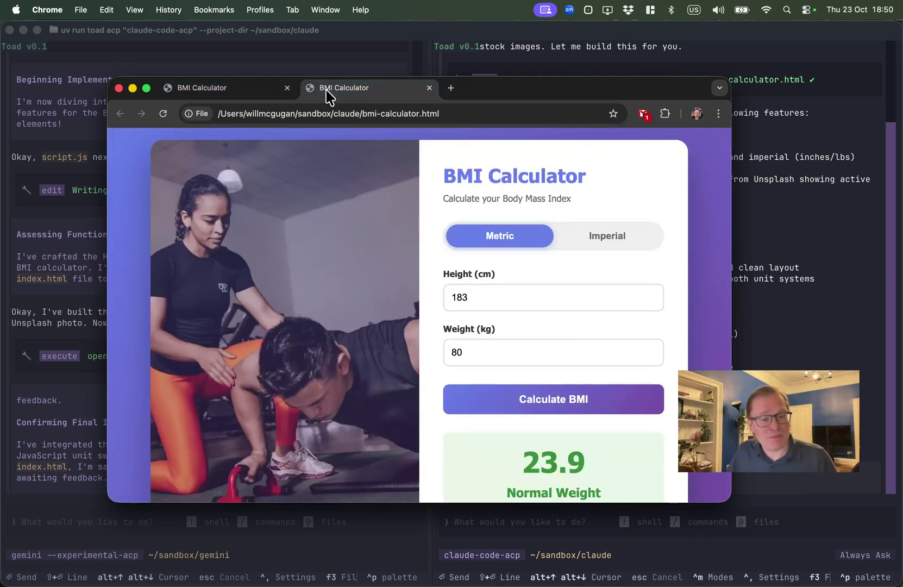
Bring the Toad window with the Gemini and Claude summaries in front of Chrome
{"action": "left_click", "coordinate": [260, 51]}
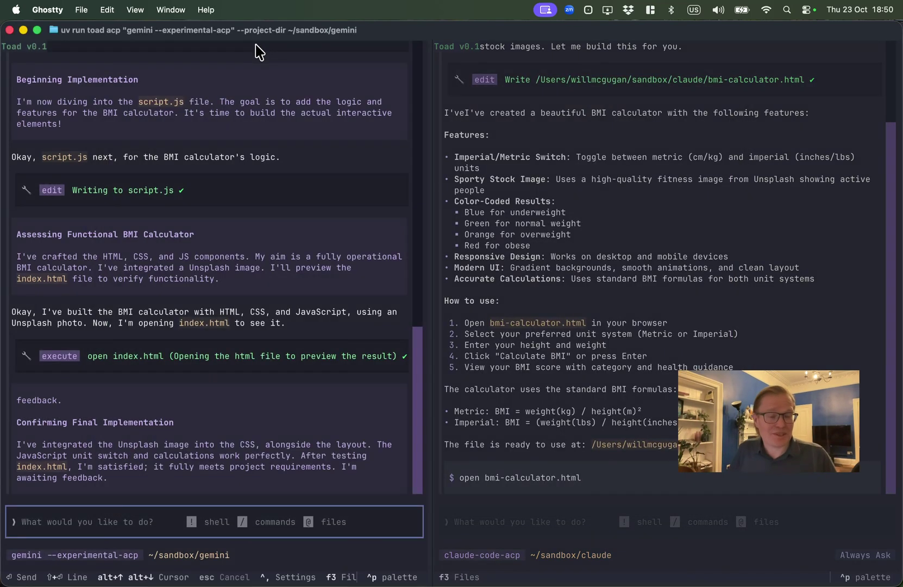